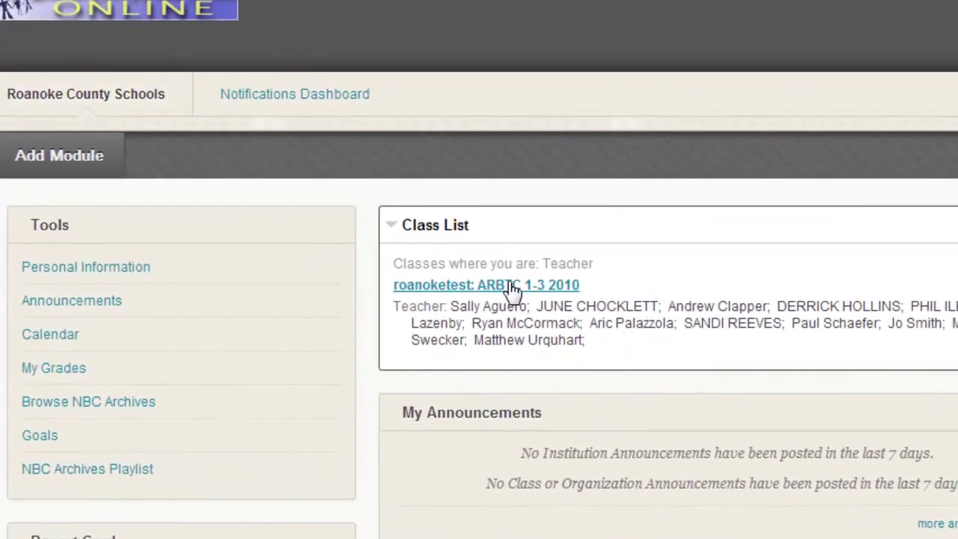
# - Enter the ARBTC 1-3 2010 course and load its Full Grade Center
pyautogui.click(311, 199)
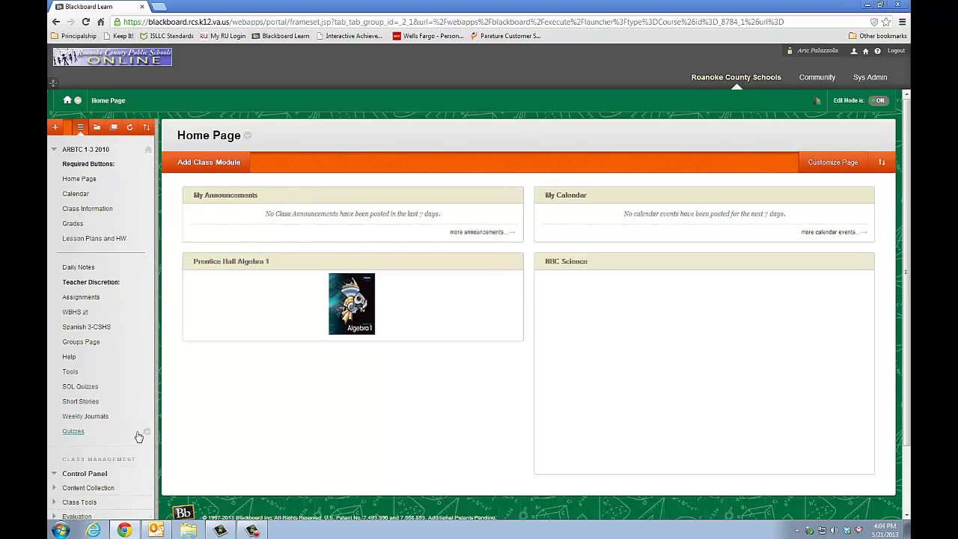
pyautogui.scroll(-3, 120, 471)
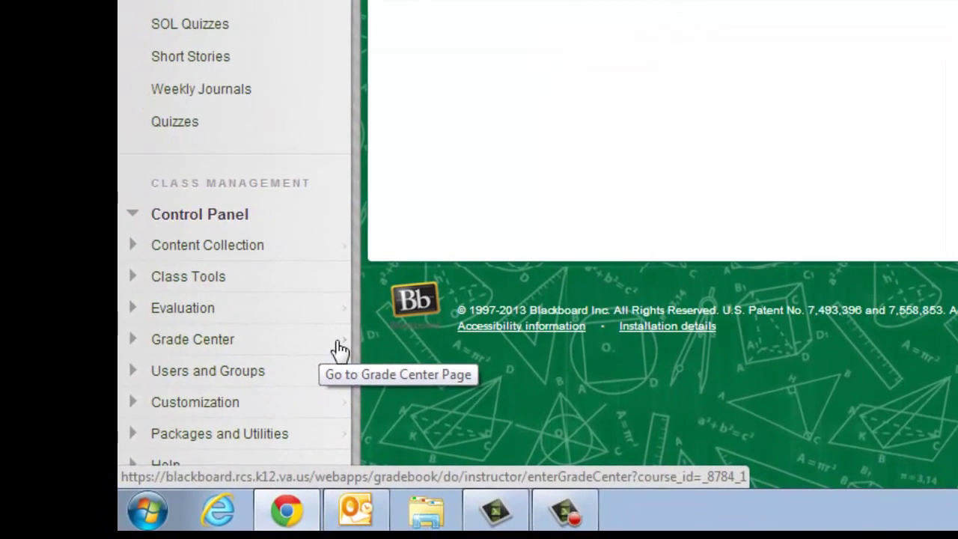
pyautogui.click(339, 348)
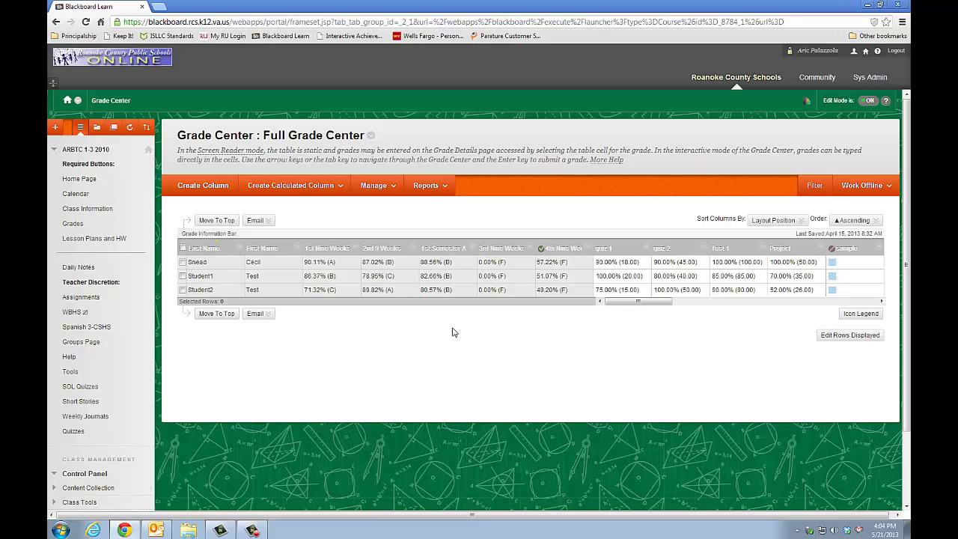
# - Create a weighted column named '2nd Semester Avg' with Letter as the secondary display
pyautogui.click(304, 188)
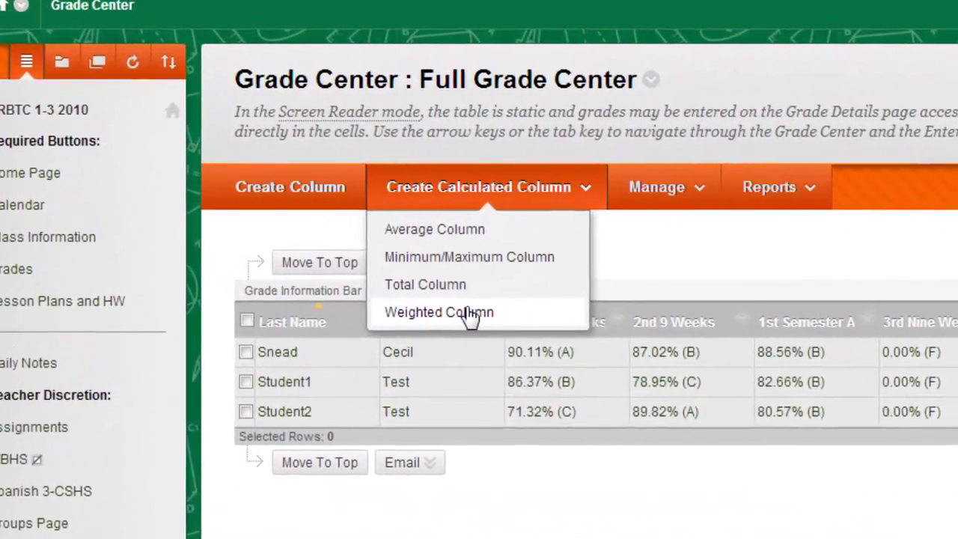
pyautogui.click(468, 313)
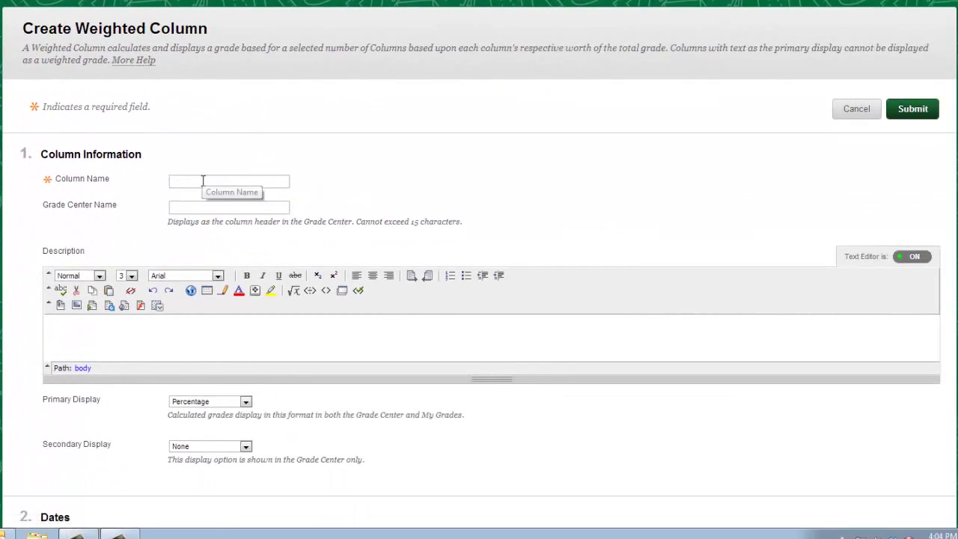
pyautogui.click(202, 180)
pyautogui.write('2nd Semester Avg.')
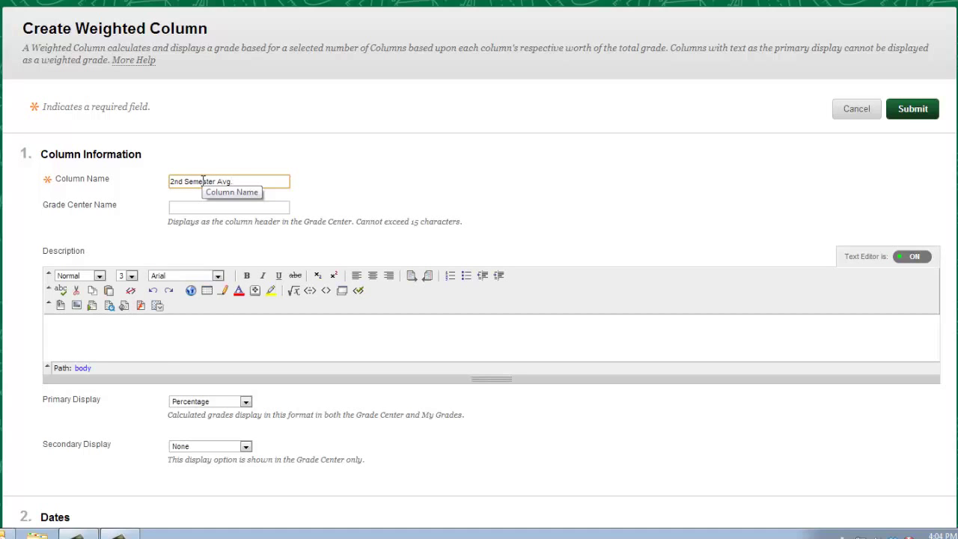
pyautogui.scroll(-3, 202, 180)
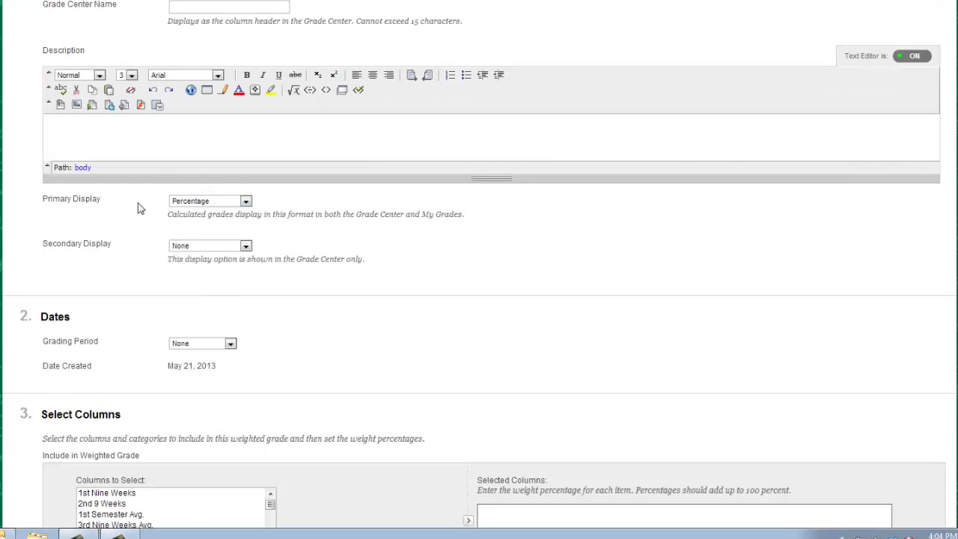
pyautogui.click(238, 247)
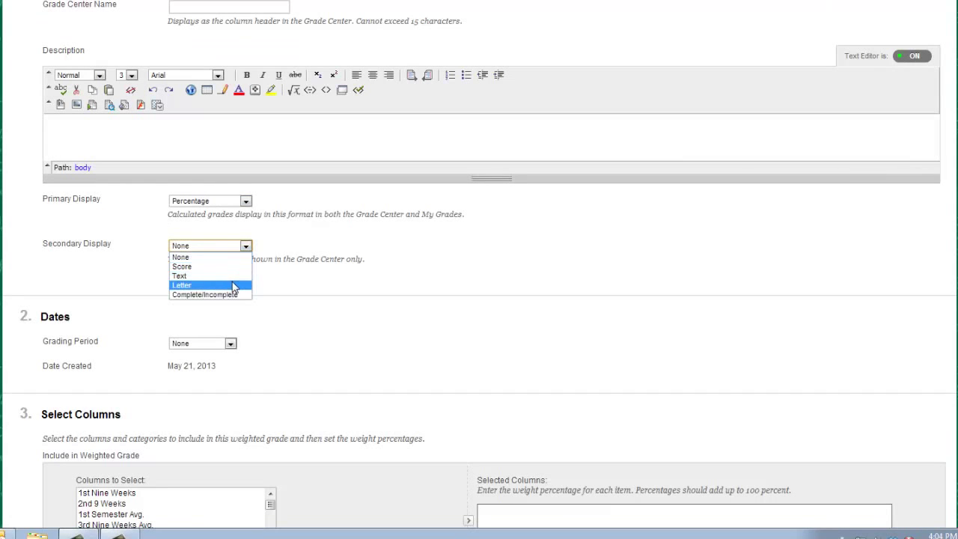
pyautogui.click(234, 286)
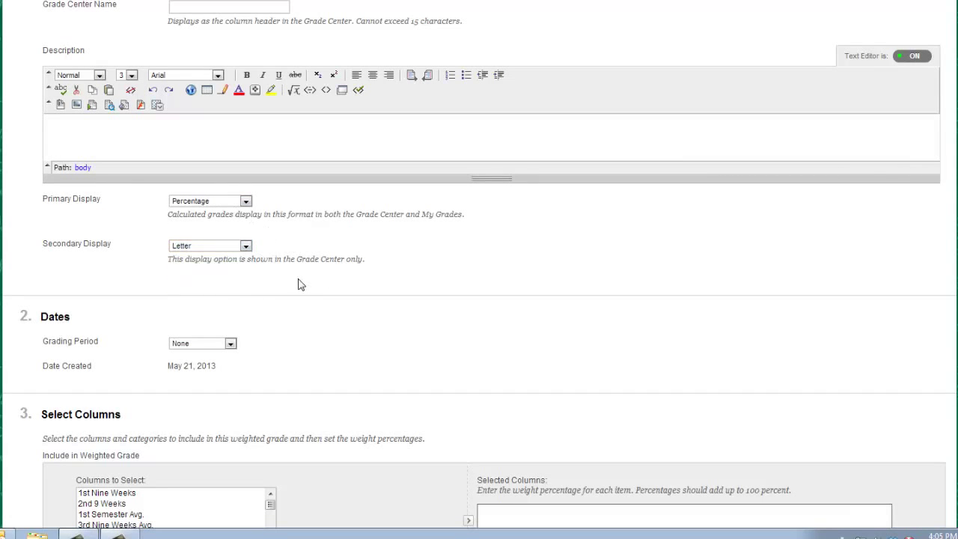
pyautogui.scroll(-2, 300, 283)
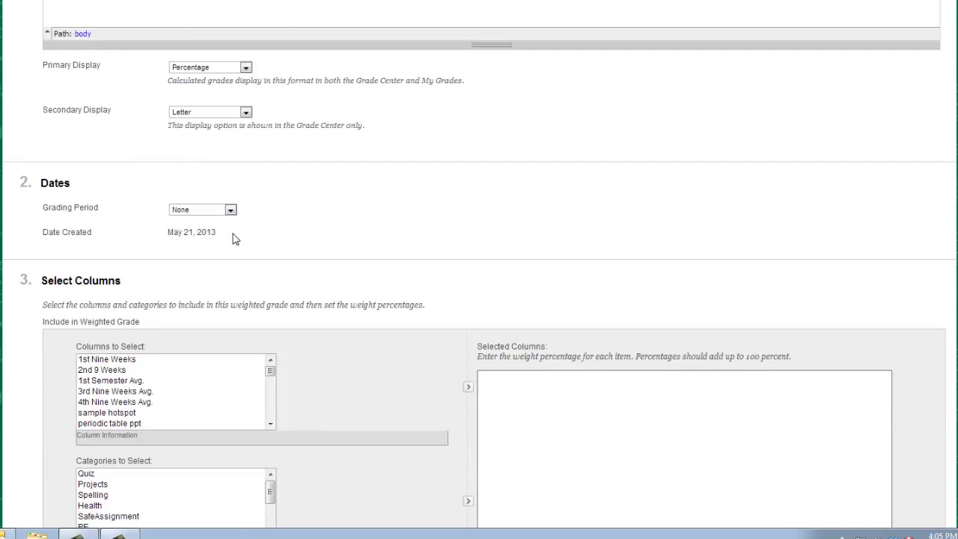
# - Add 3rd Nine Weeks Avg. and 4th Nine Weeks Avg. to the selected columns
pyautogui.scroll(-3, 234, 238)
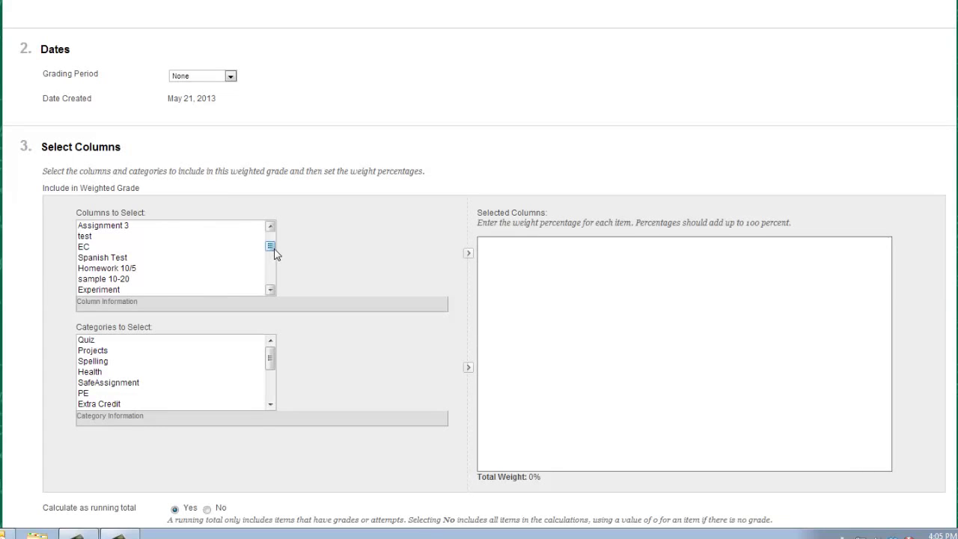
pyautogui.moveTo(270, 246); pyautogui.dragTo(271, 237)
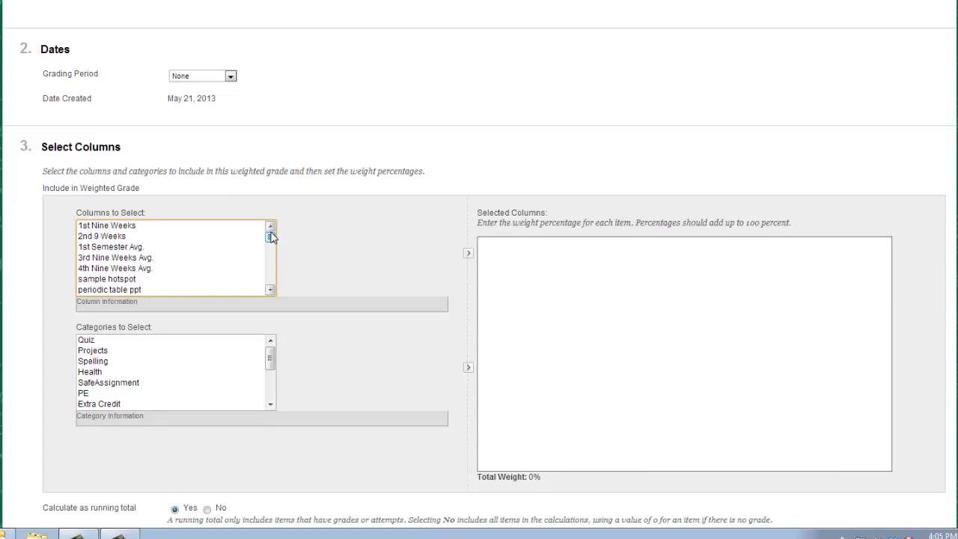
pyautogui.click(145, 258)
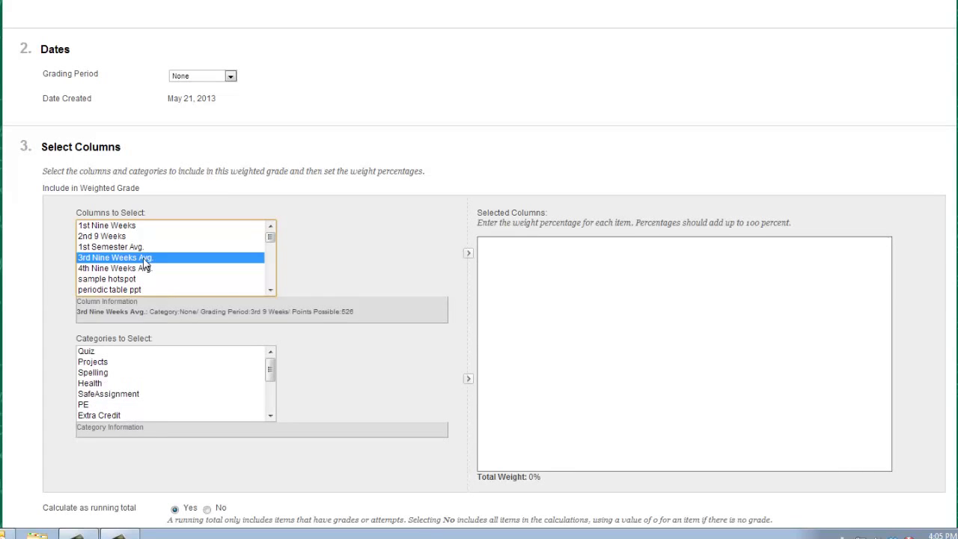
pyautogui.click(468, 254)
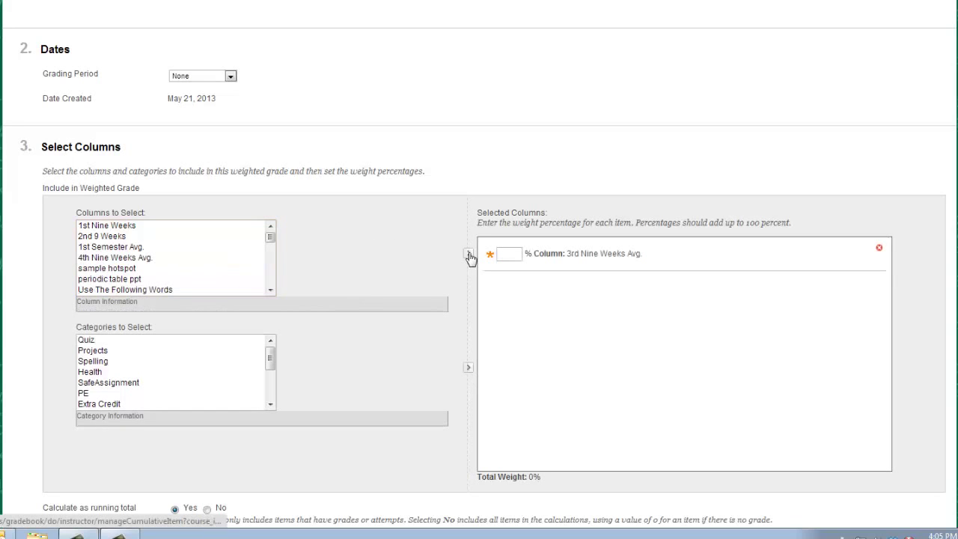
pyautogui.click(126, 258)
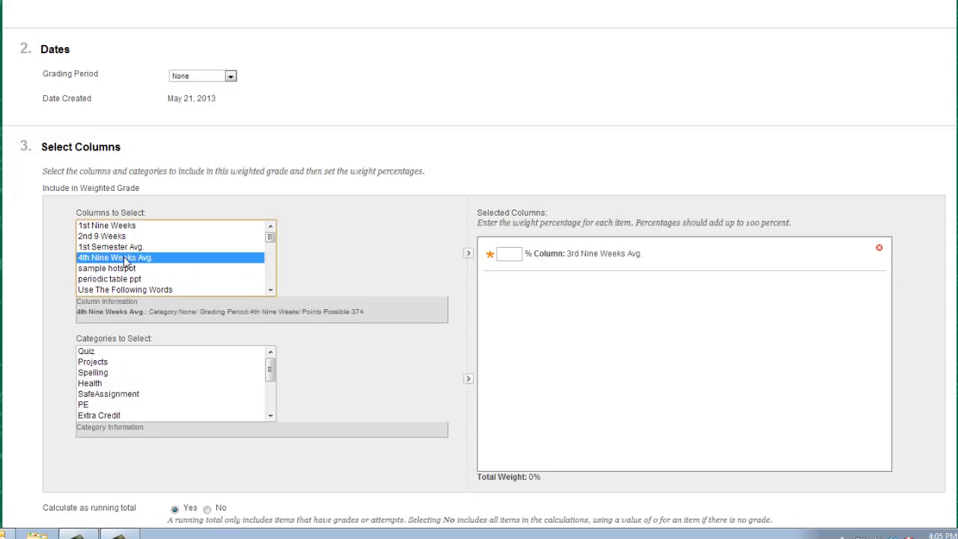
pyautogui.click(469, 255)
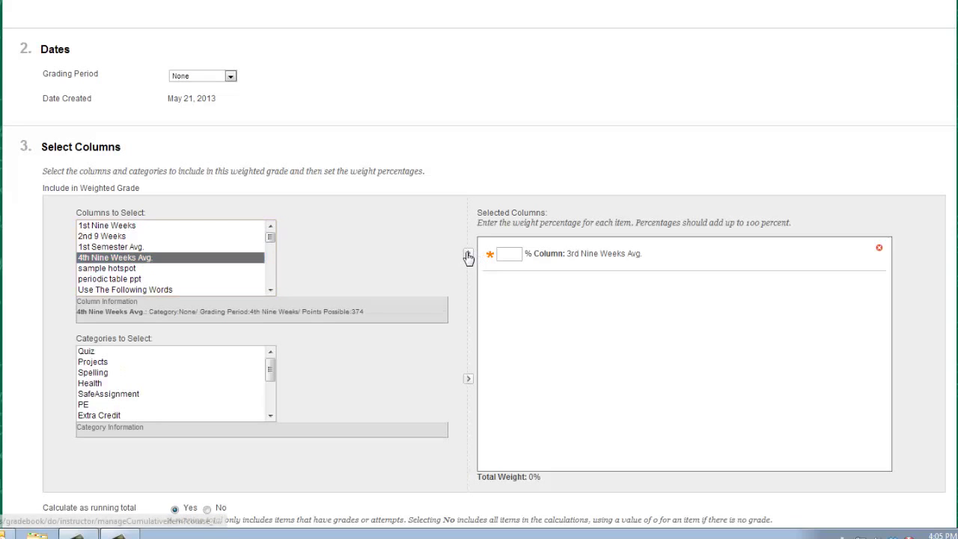
# - Weight 3rd and 4th Nine Weeks Avg. at 50% each for a 100% total
pyautogui.click(506, 254)
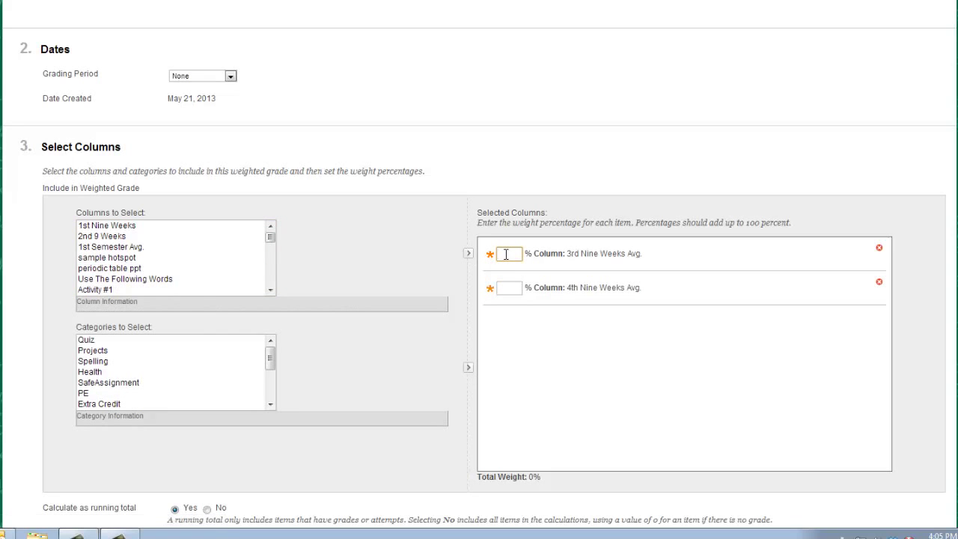
pyautogui.write('50')
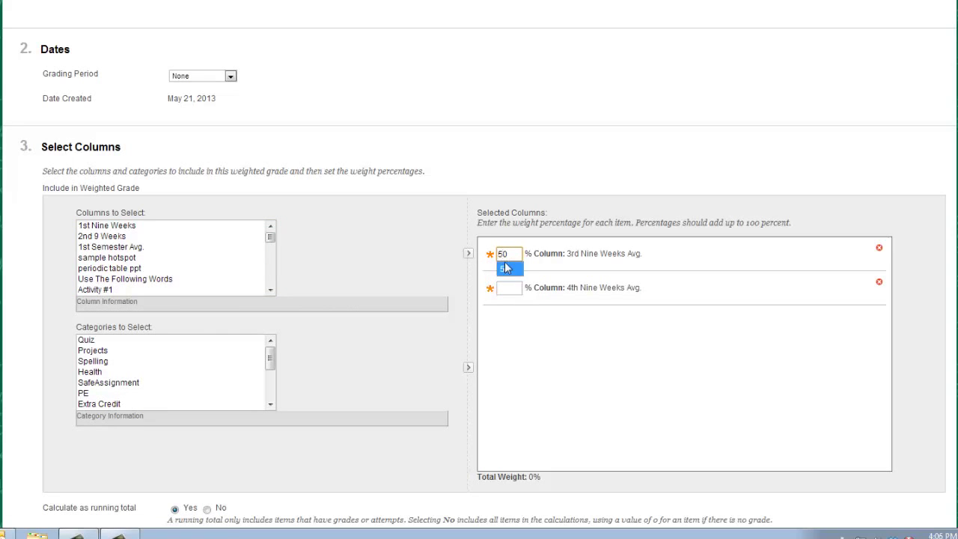
pyautogui.click(511, 291)
pyautogui.write('50')
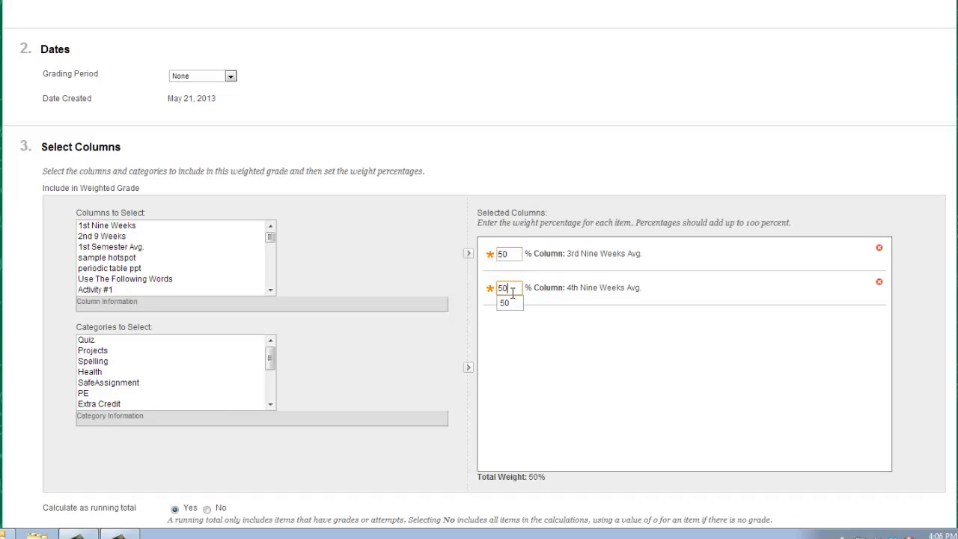
pyautogui.click(438, 342)
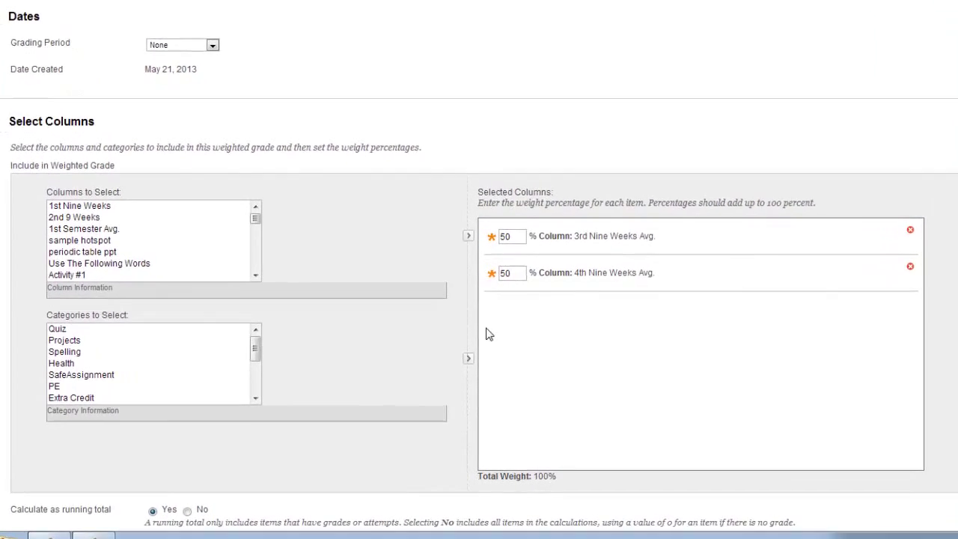
pyautogui.click(73, 218)
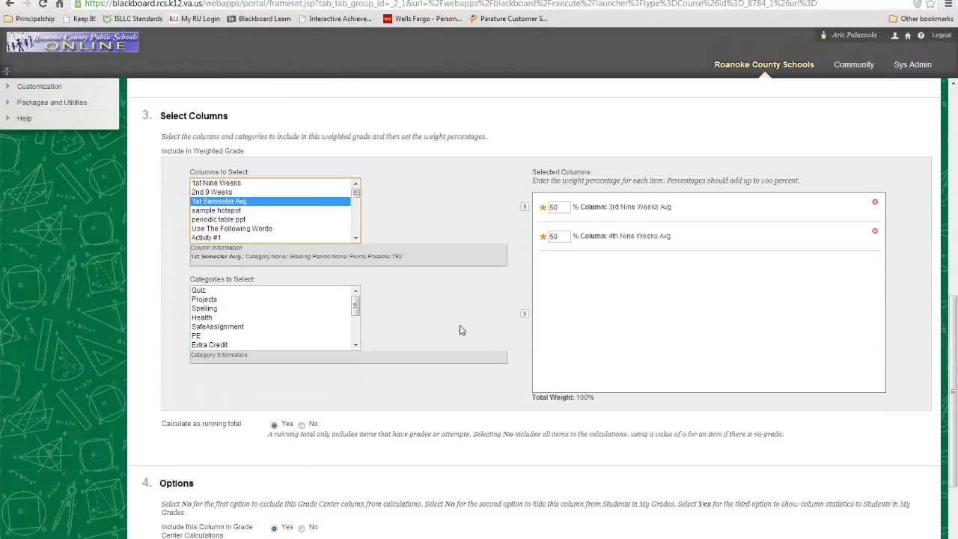
# - Submit the 2nd Semester Avg. column and scroll right to view students' computed grades
pyautogui.scroll(-2, 460, 330)
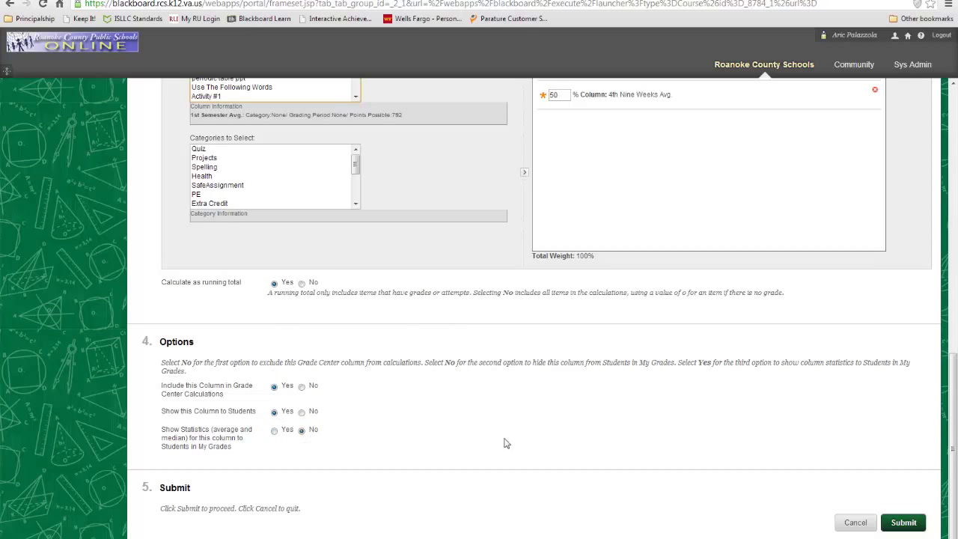
pyautogui.click(905, 522)
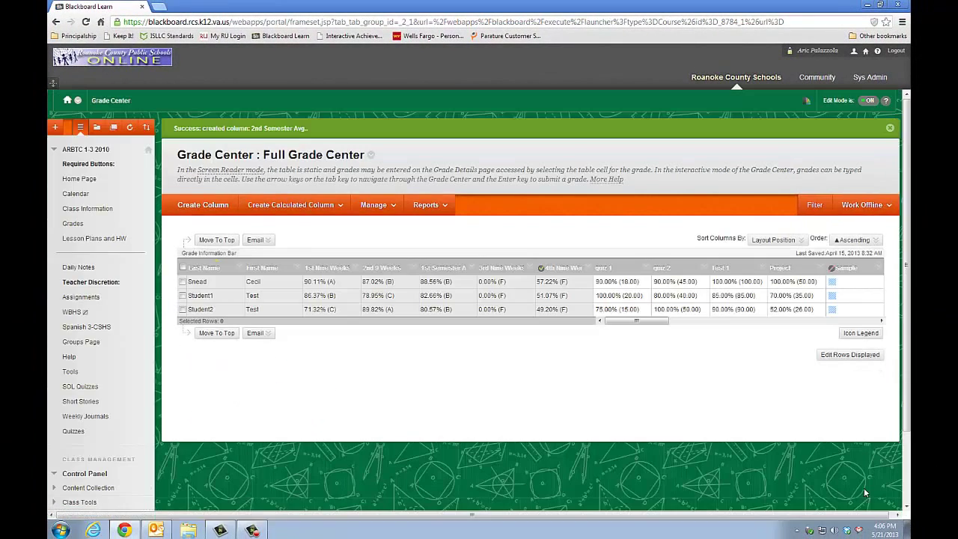
pyautogui.moveTo(629, 323); pyautogui.dragTo(871, 320)
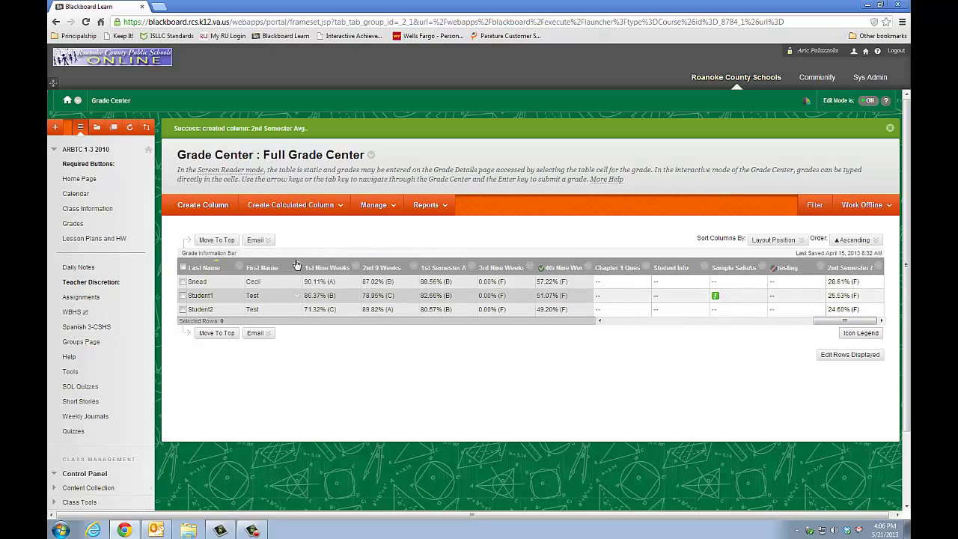
# - Create a weighted column named 'Final Course Avg.' with Letter as the secondary display
pyautogui.click(292, 207)
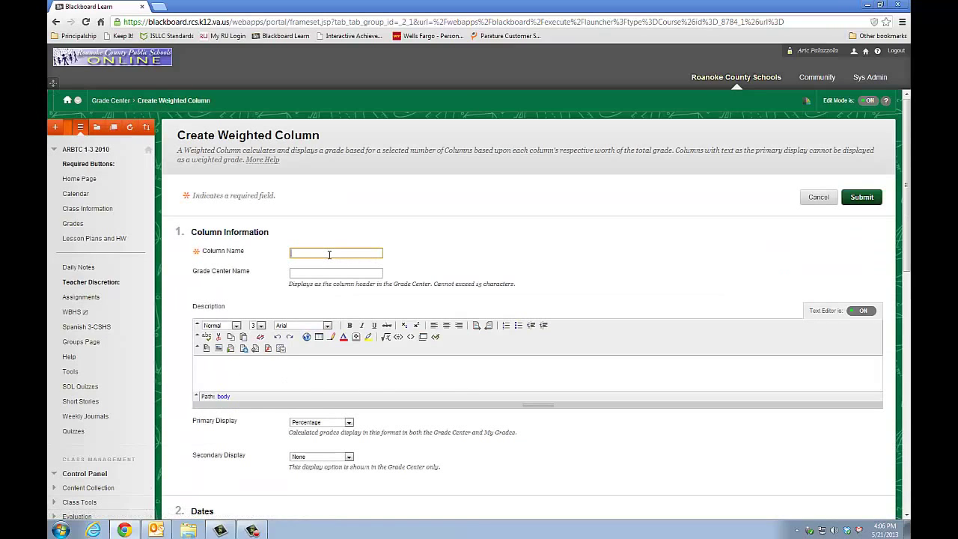
pyautogui.write('Final Course')
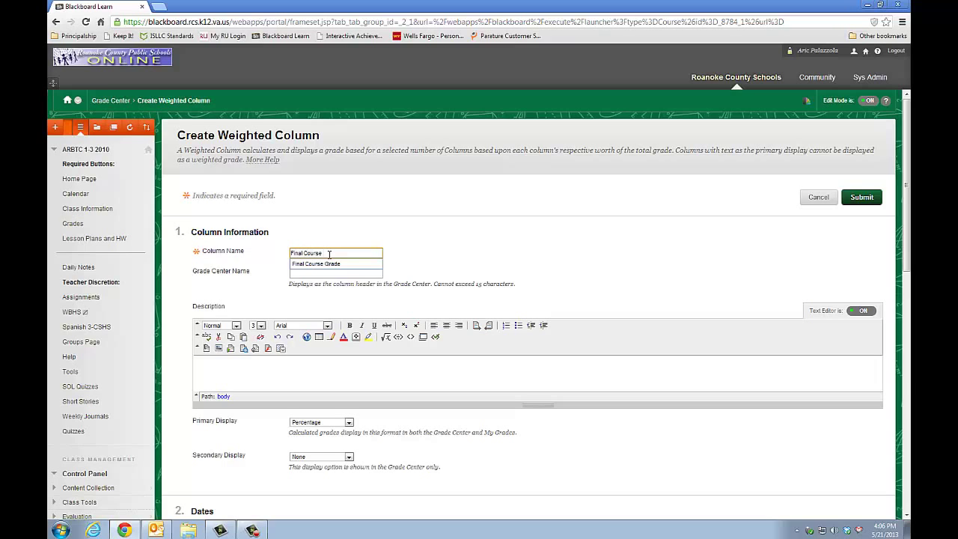
pyautogui.write('Avg.')
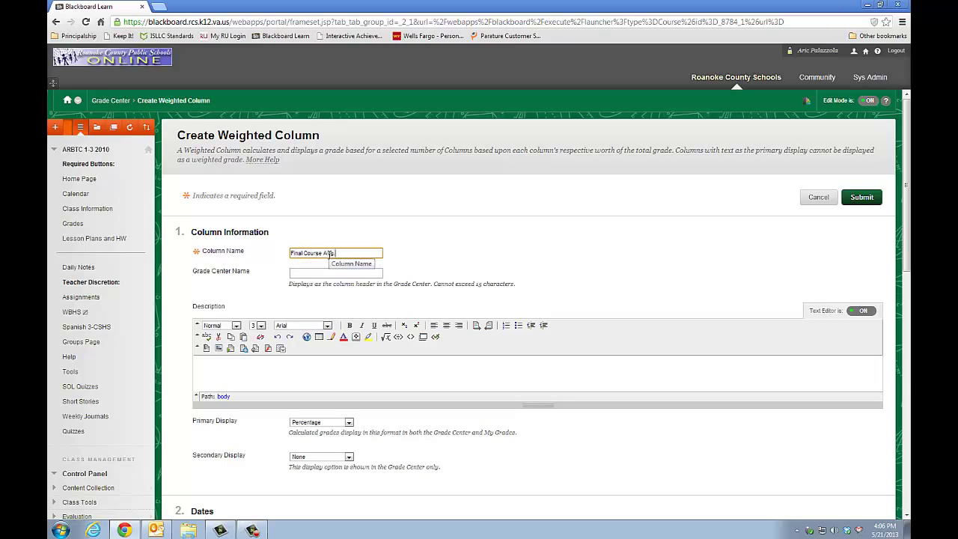
pyautogui.click(436, 258)
pyautogui.scroll(-2, 430, 270)
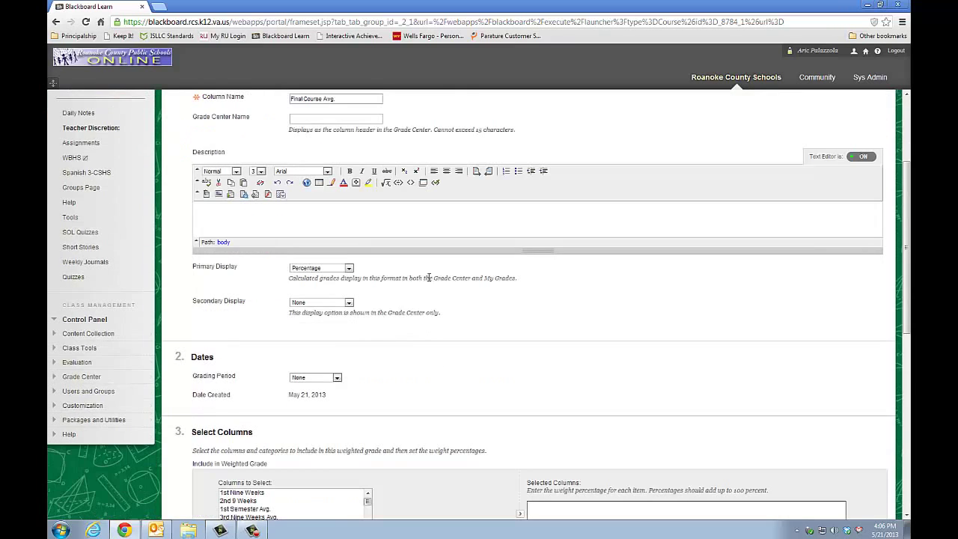
pyautogui.click(338, 270)
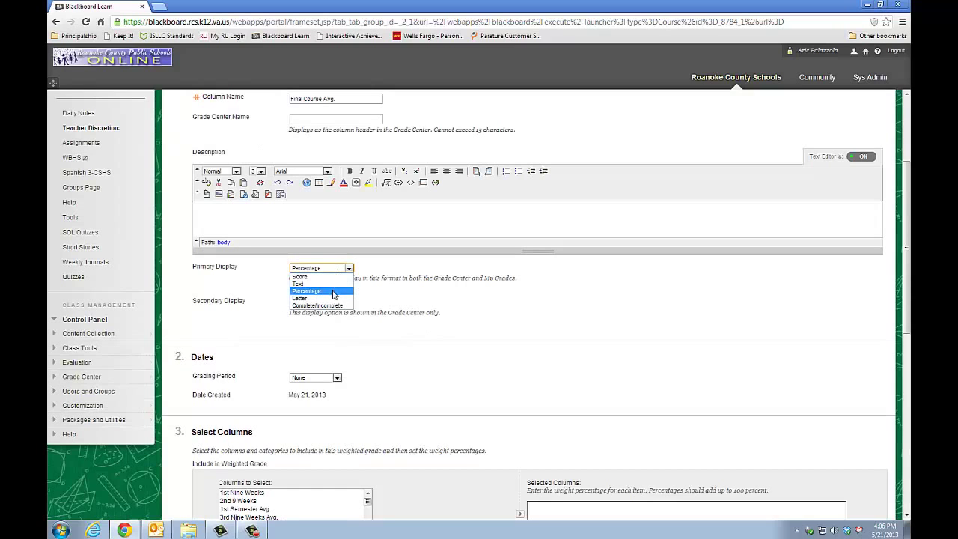
pyautogui.click(336, 297)
pyautogui.click(320, 332)
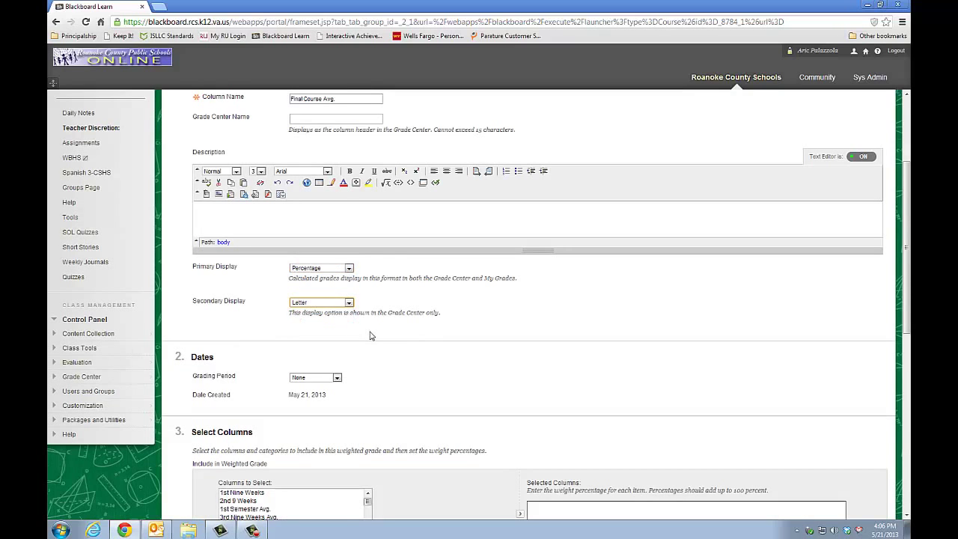
pyautogui.scroll(-1, 372, 336)
pyautogui.scroll(-1, 372, 335)
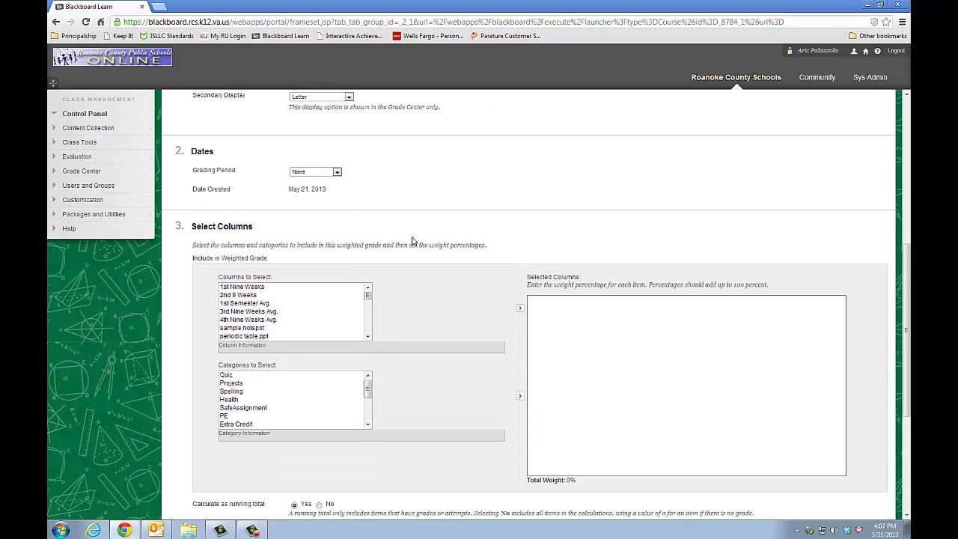
# - Add 1st Semester Avg. and 2nd Semester Avg. to the selected columns
pyautogui.scroll(-1, 411, 241)
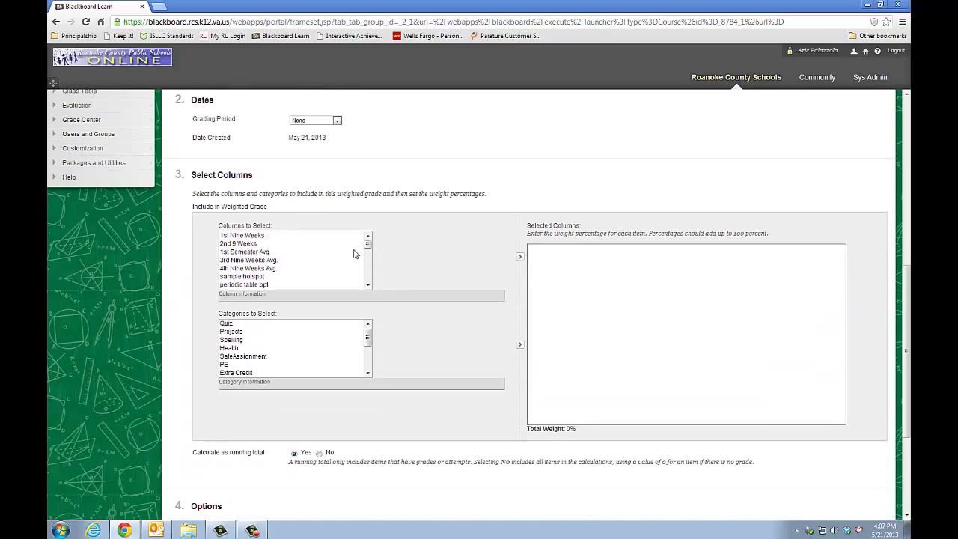
pyautogui.click(246, 253)
pyautogui.click(519, 256)
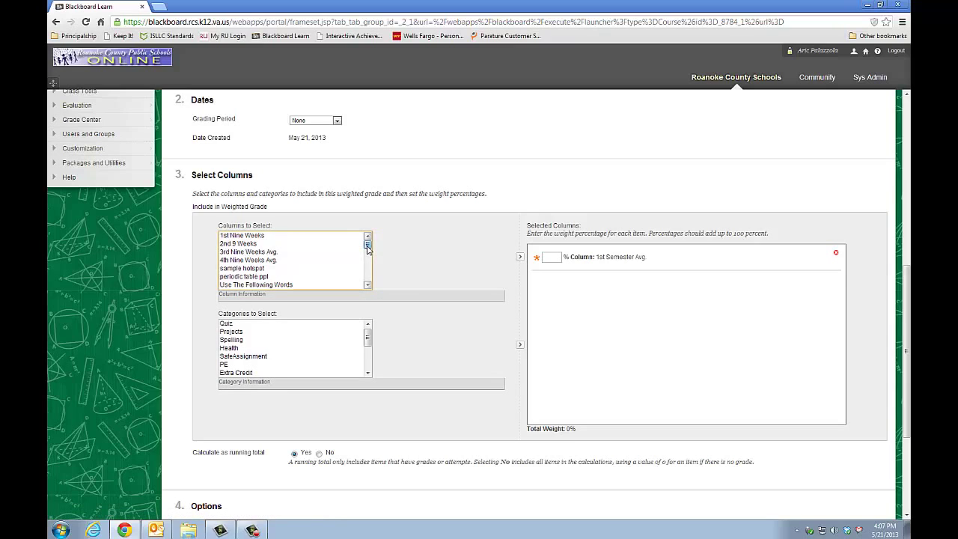
pyautogui.scroll(-5, 367, 257)
pyautogui.click(351, 285)
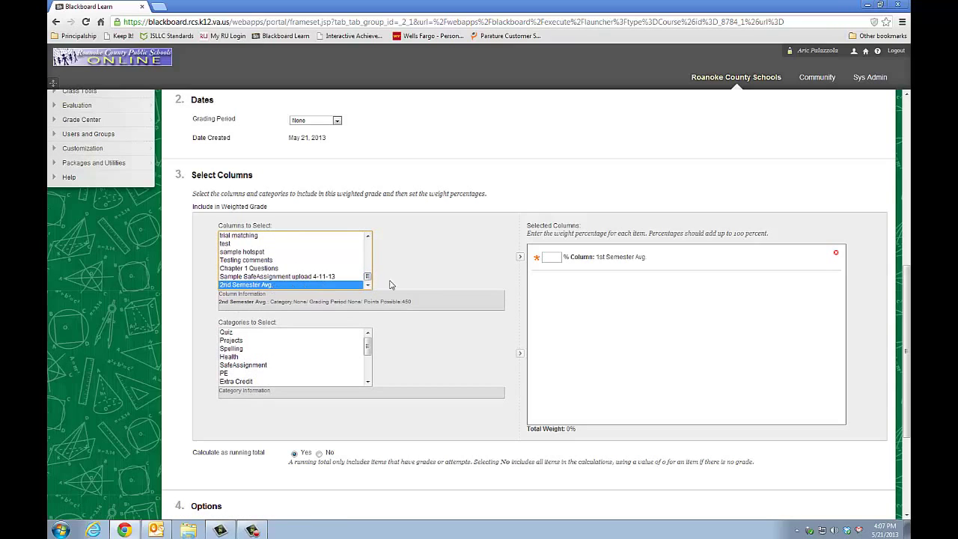
pyautogui.click(519, 257)
# - Weight both semester averages at 50% each and submit the Final Course Avg. column
pyautogui.click(558, 255)
pyautogui.write('50')
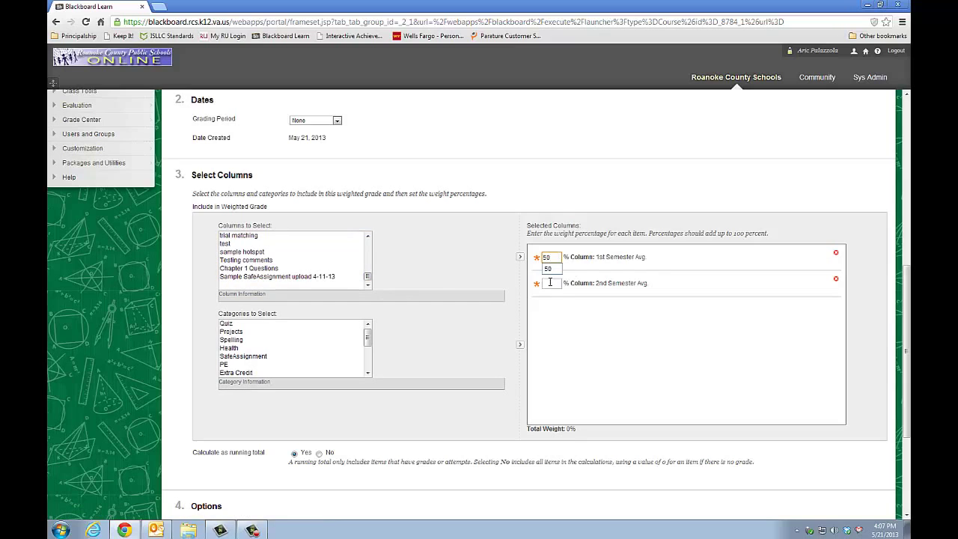
pyautogui.click(549, 282)
pyautogui.write('50')
pyautogui.click(442, 341)
pyautogui.scroll(-3, 442, 341)
pyautogui.scroll(-2, 442, 340)
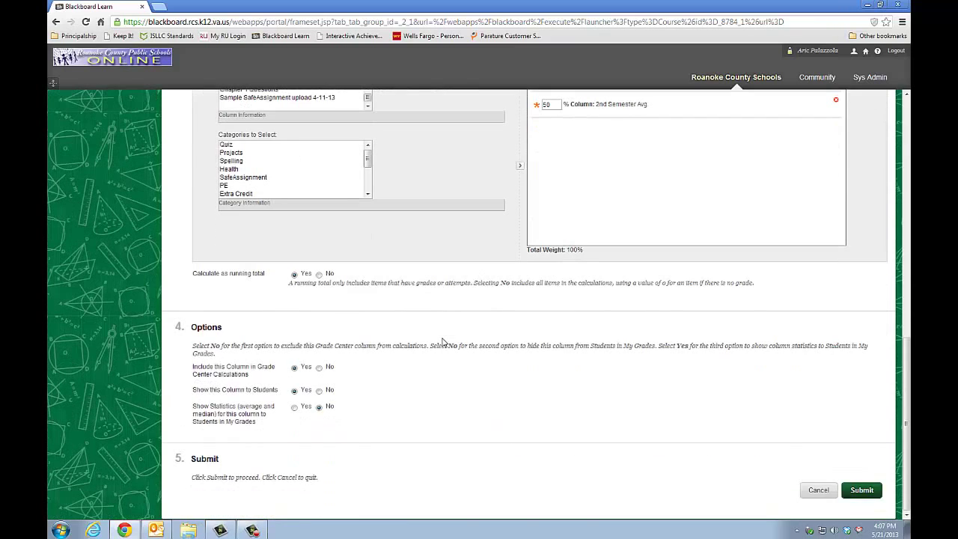
pyautogui.click(861, 490)
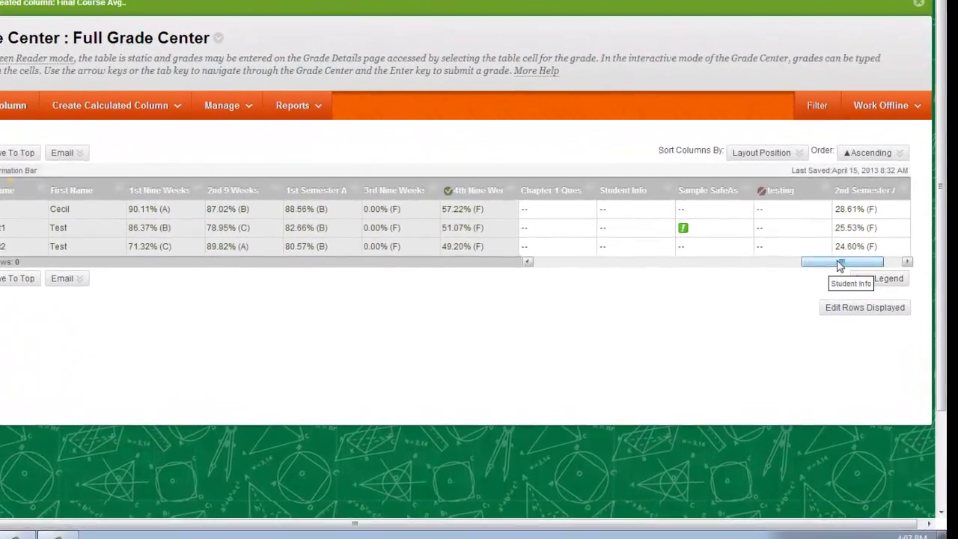
# - Apply Show/Hide to Users on the 2nd Semester Avg. and Final Course Avg. column headers
pyautogui.moveTo(833, 320); pyautogui.dragTo(846, 320)
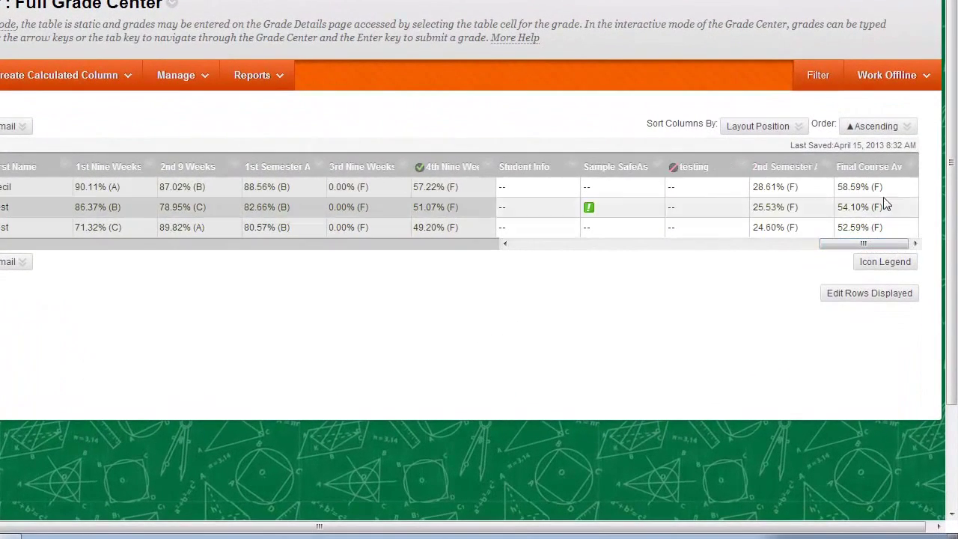
pyautogui.moveTo(826, 166)
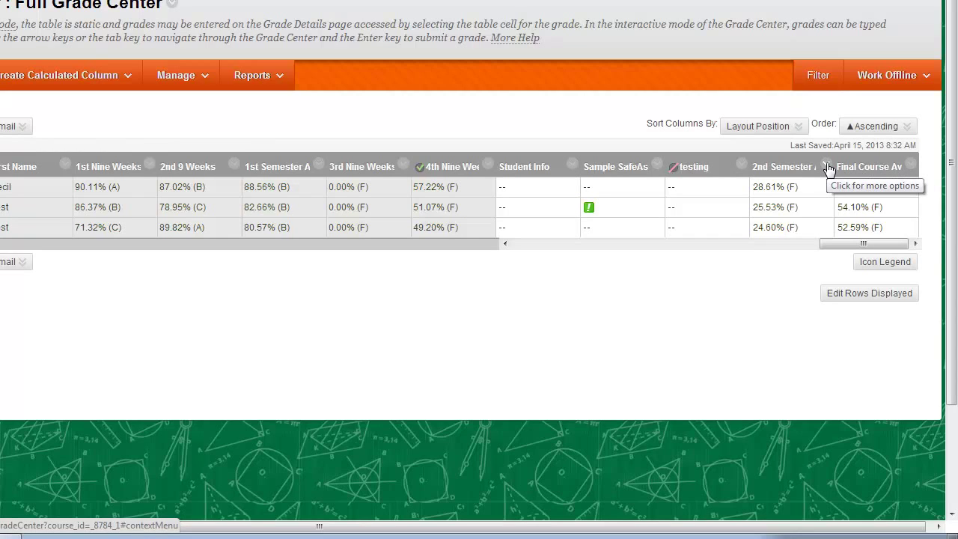
pyautogui.click(829, 168)
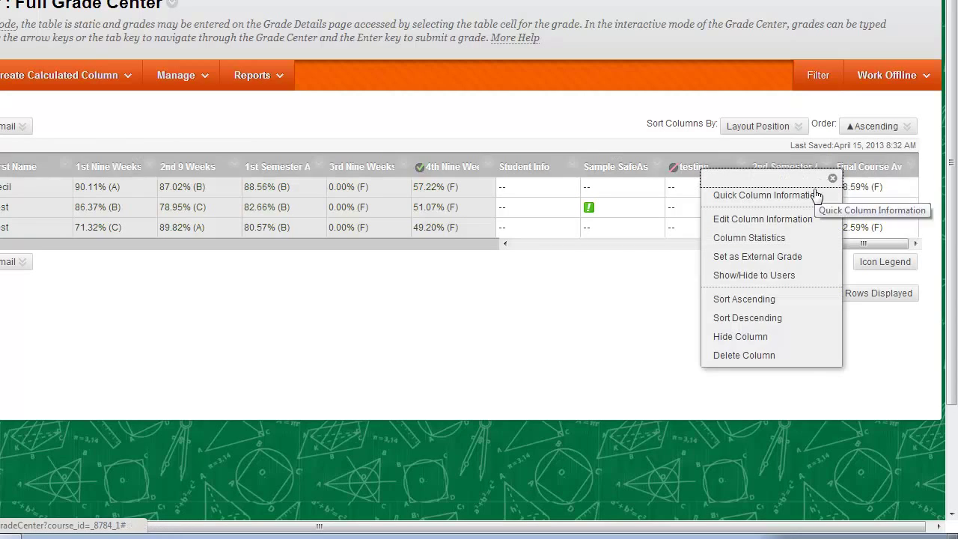
pyautogui.click(809, 277)
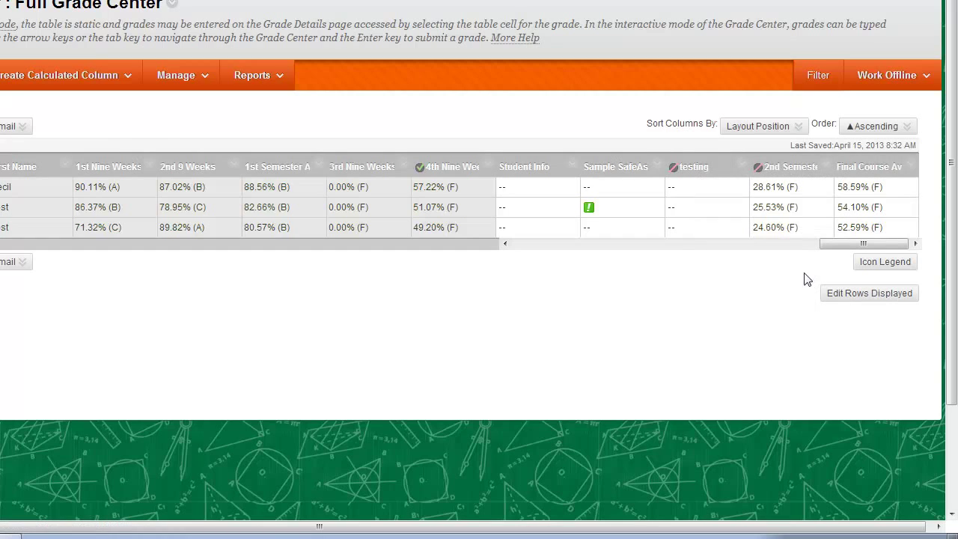
pyautogui.moveTo(785, 166)
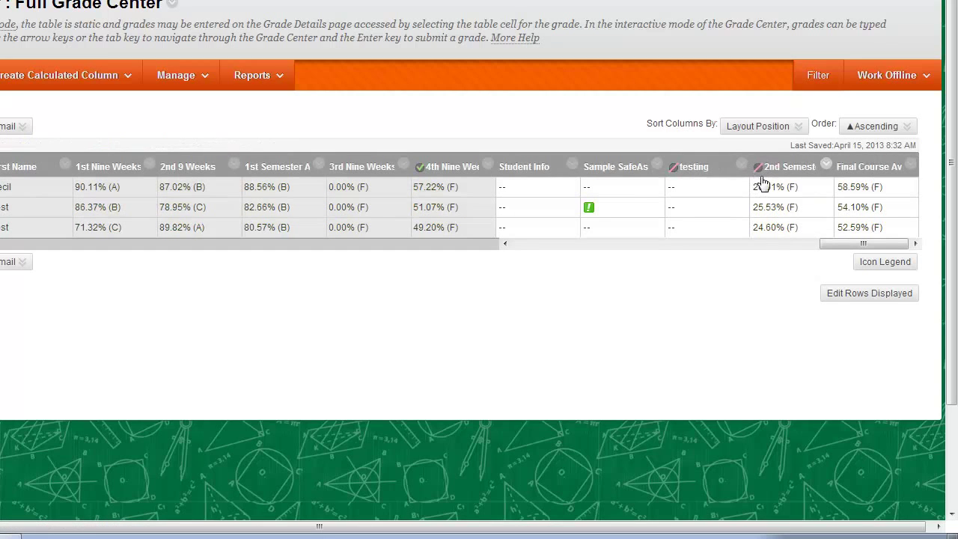
pyautogui.click(911, 165)
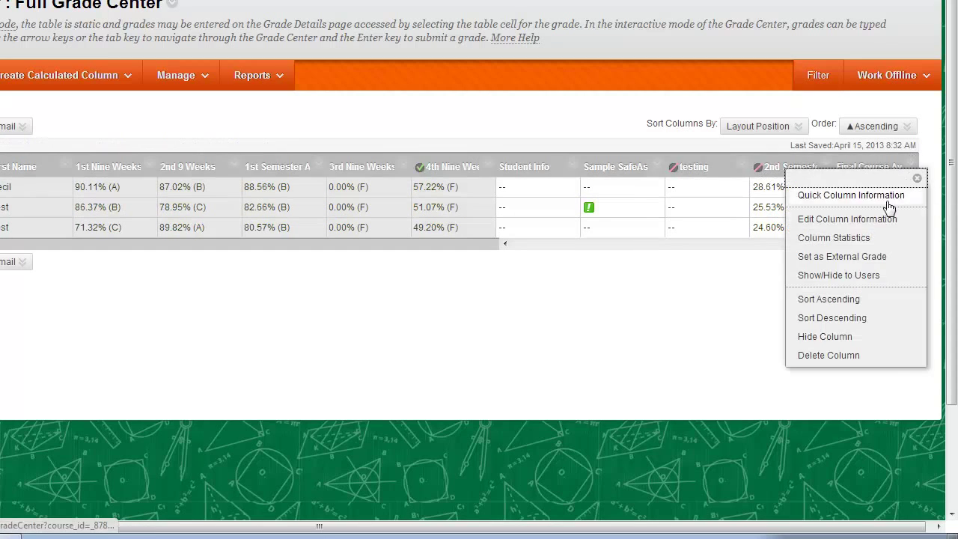
pyautogui.click(881, 275)
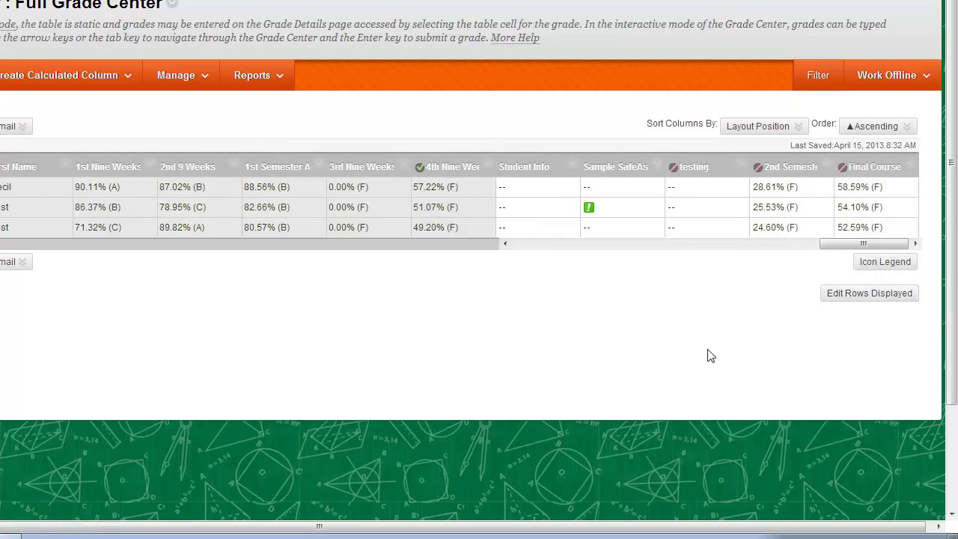